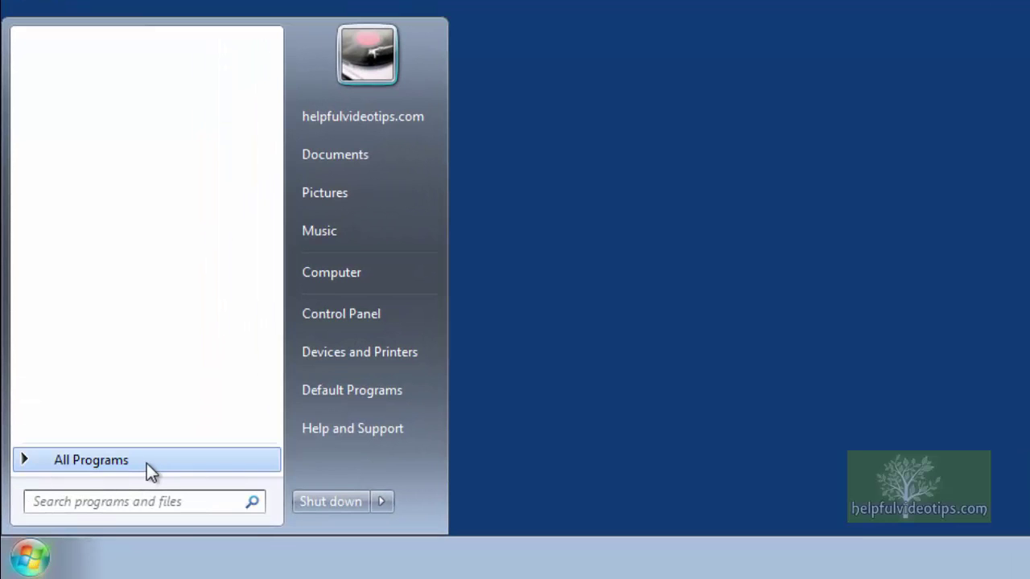
- Launch Calculator from All Programs > Accessories in the Start menu
{"action": "left_click", "coordinate": [147, 464]}
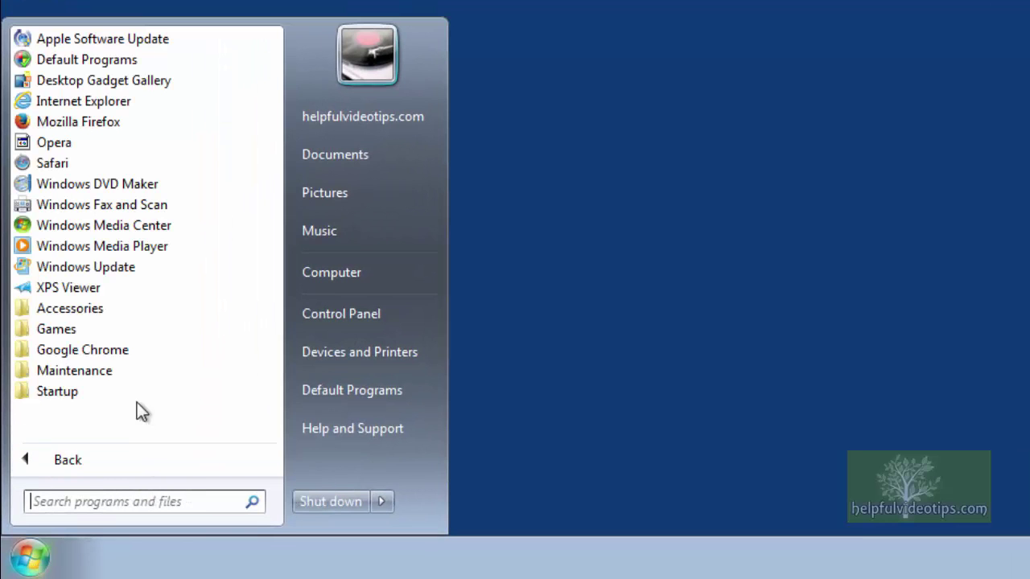
{"action": "left_click", "coordinate": [103, 310]}
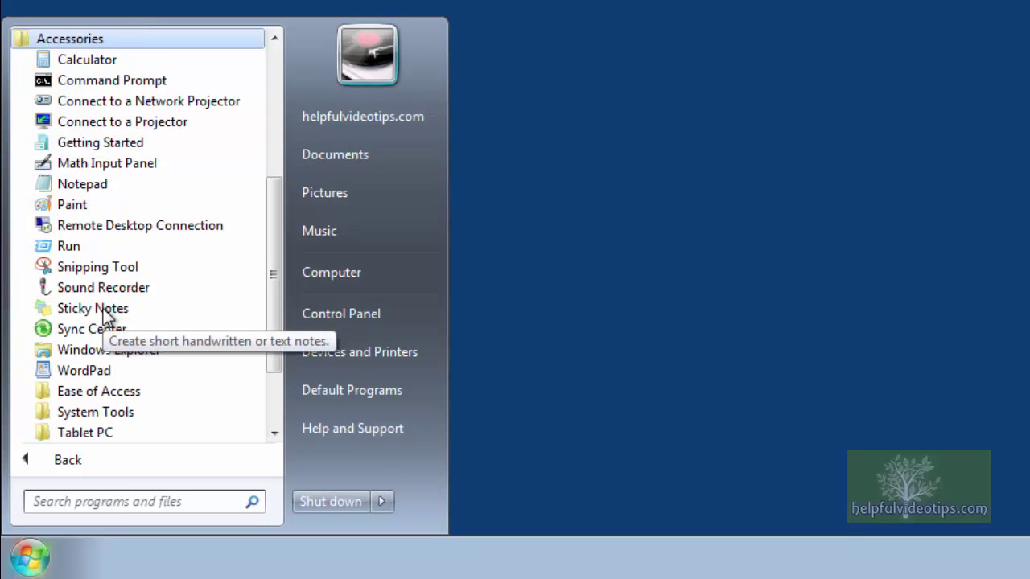
{"action": "left_click", "coordinate": [107, 74]}
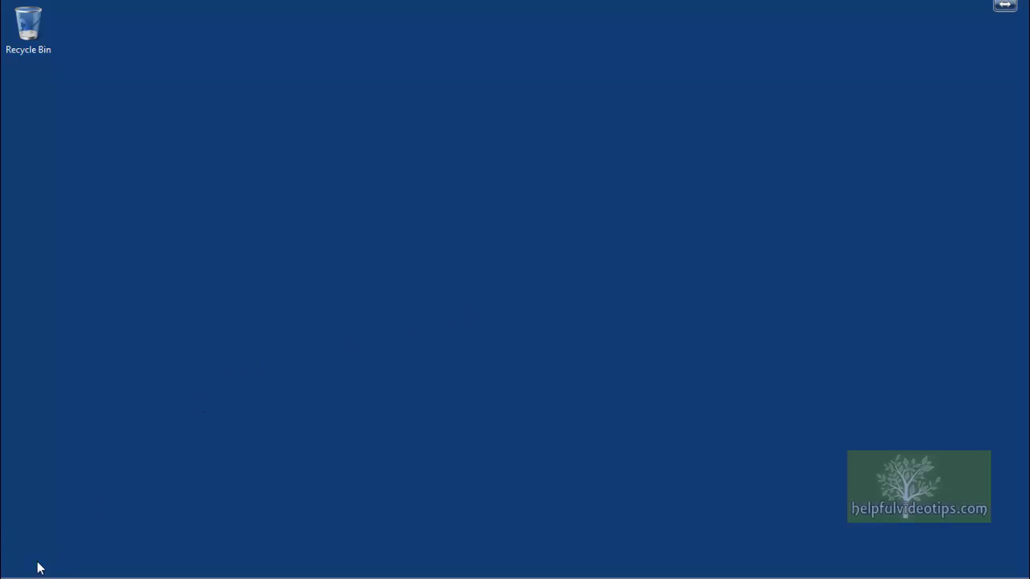
- Launch Calculator by running 'calc' from the Run dialog
{"action": "right_click", "coordinate": [6, 574]}
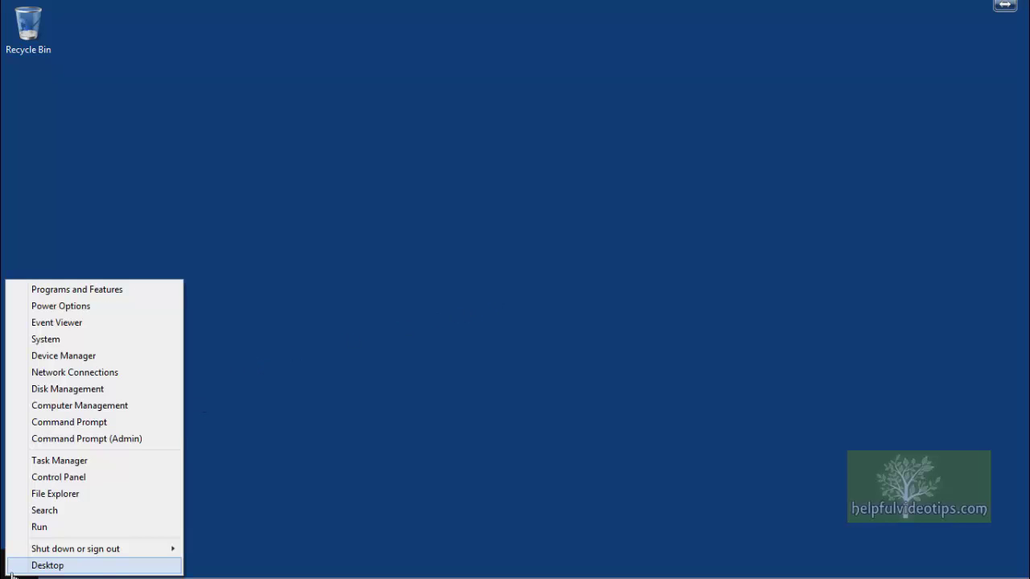
{"action": "left_click", "coordinate": [69, 528]}
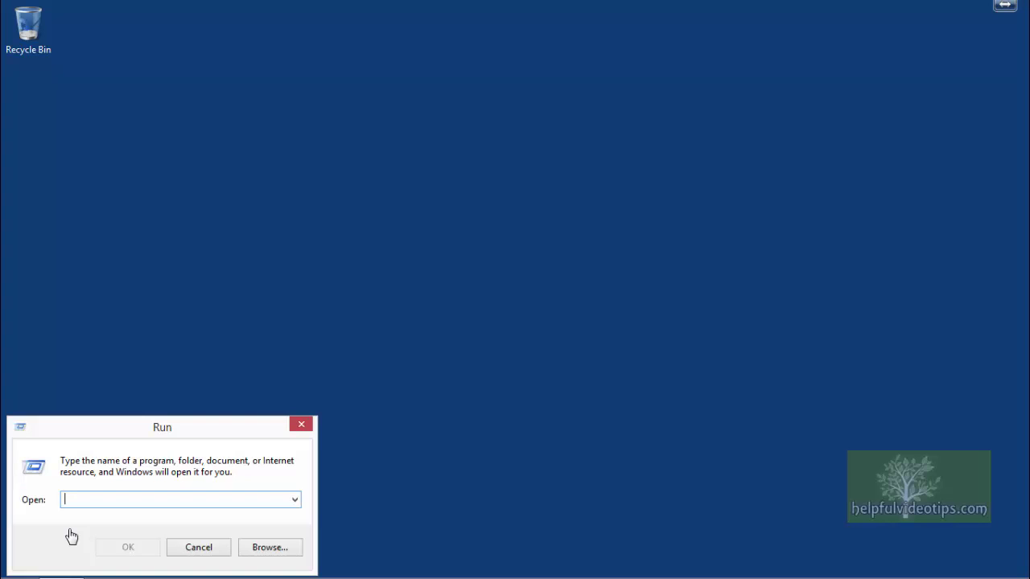
{"action": "type", "text": "calc"}
{"action": "left_click", "coordinate": [153, 551]}
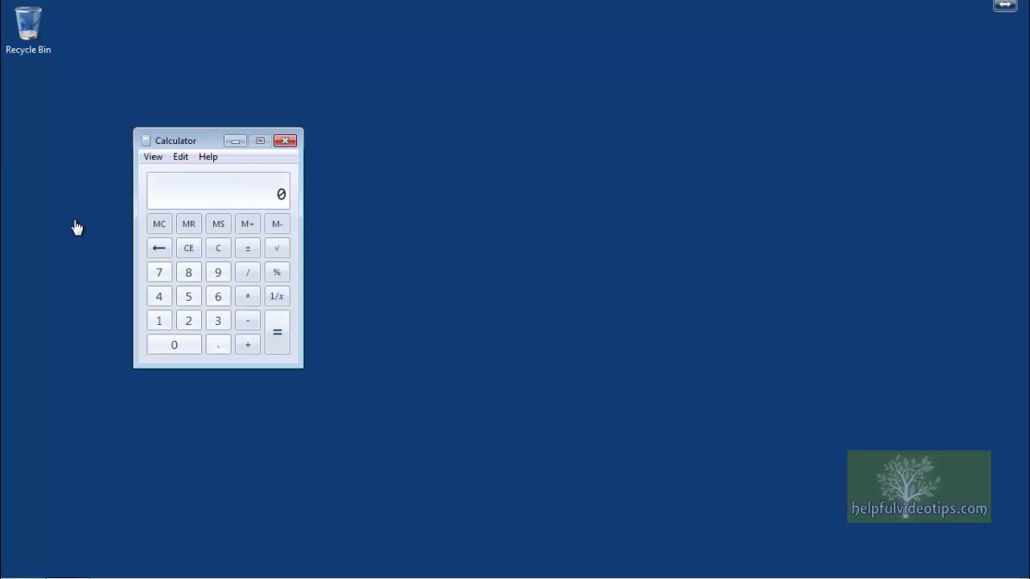
- Move the Calculator window to the desktop centre and switch to Scientific mode
{"action": "left_click_drag", "start_coordinate": [209, 140], "coordinate": [494, 163]}
{"action": "left_click", "coordinate": [439, 180]}
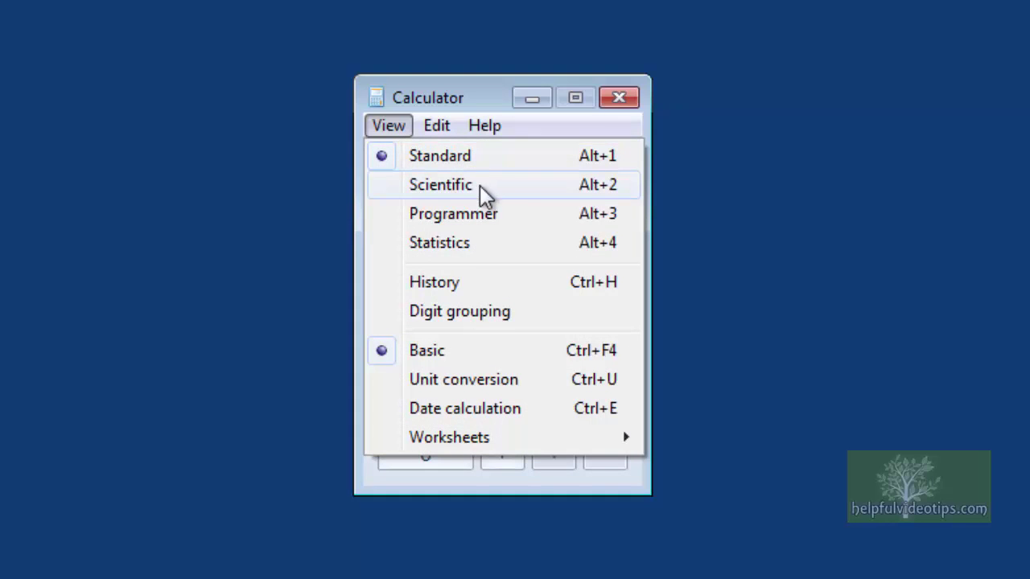
{"action": "left_click", "coordinate": [479, 186]}
- Switch through Programmer and Statistics modes, then back to Standard
{"action": "left_click", "coordinate": [389, 128]}
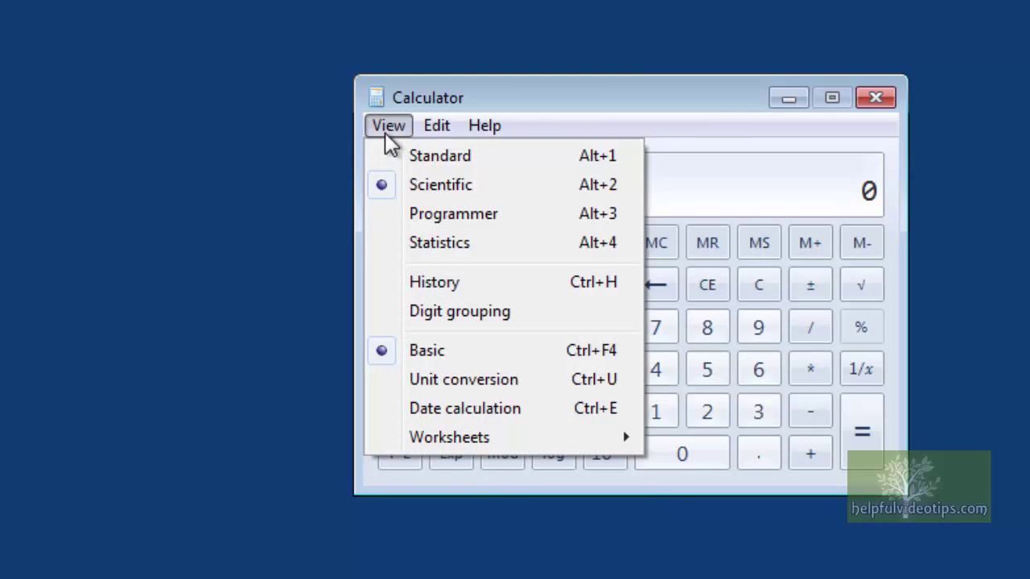
{"action": "left_click", "coordinate": [434, 213]}
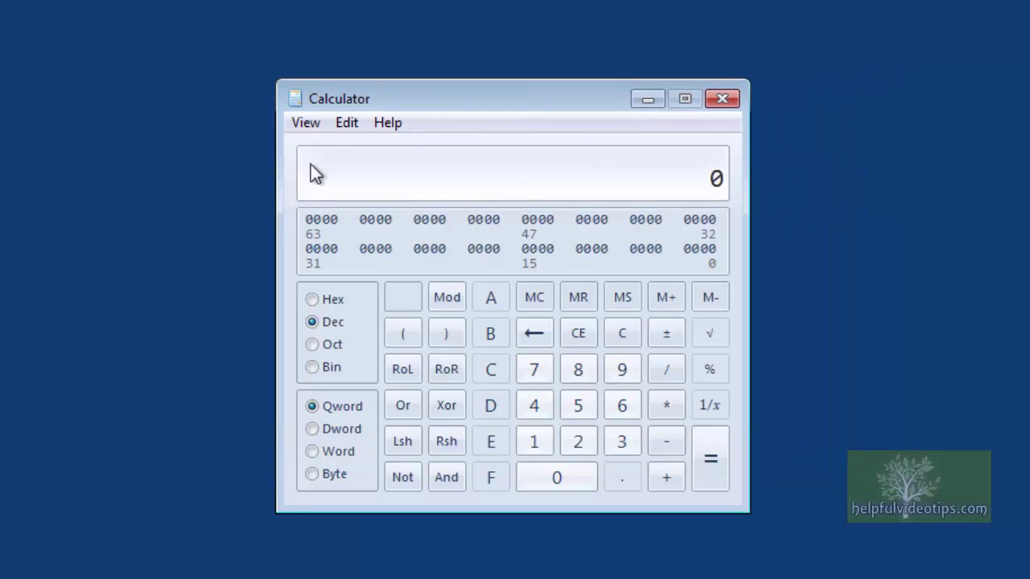
{"action": "left_click", "coordinate": [303, 124]}
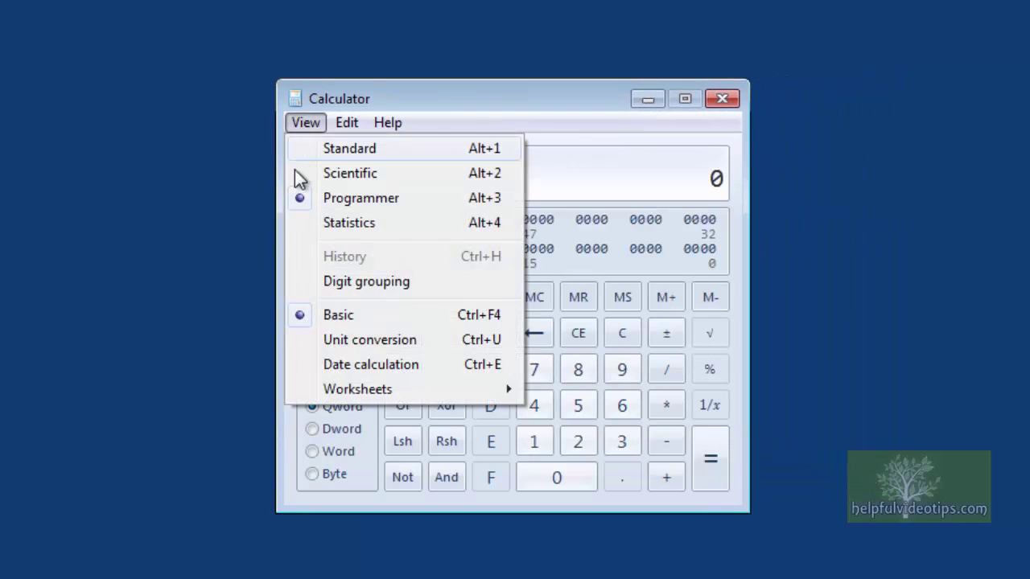
{"action": "left_click", "coordinate": [349, 227]}
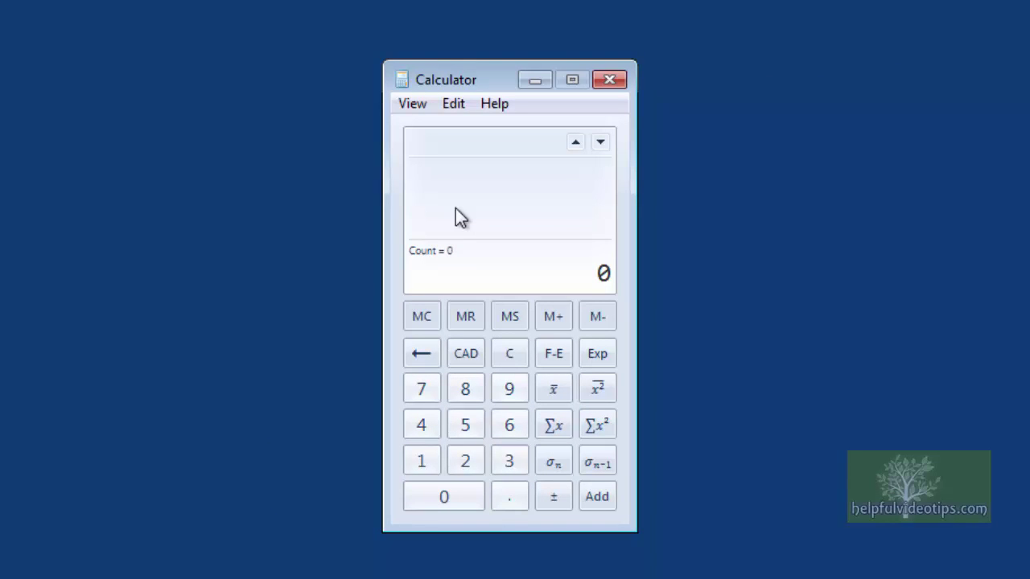
{"action": "left_click", "coordinate": [411, 106]}
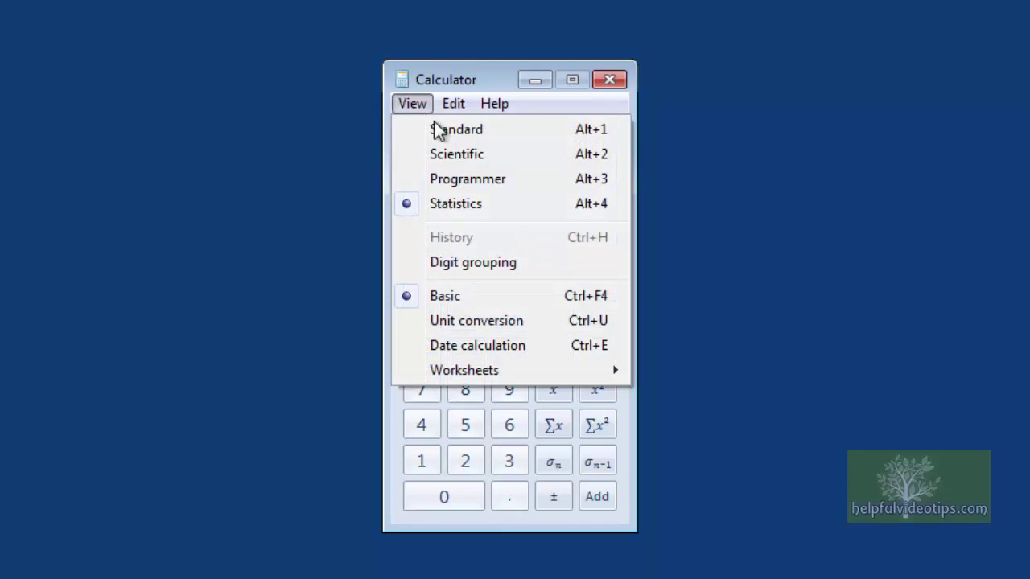
{"action": "left_click", "coordinate": [457, 133]}
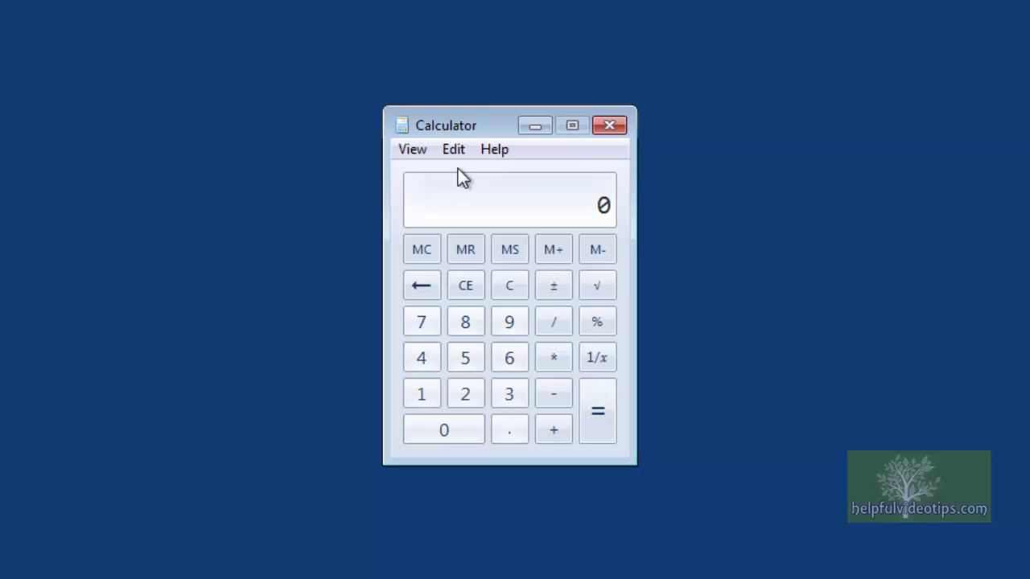
- Show the history panel and compute 9 + 9 and 6 × 9 (54)
{"action": "left_click", "coordinate": [410, 152]}
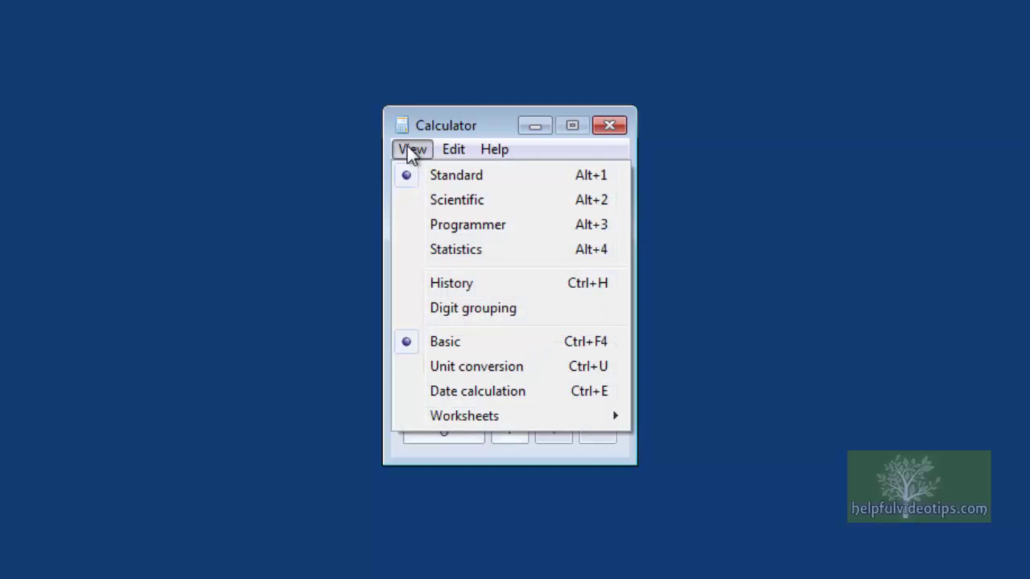
{"action": "left_click", "coordinate": [475, 285]}
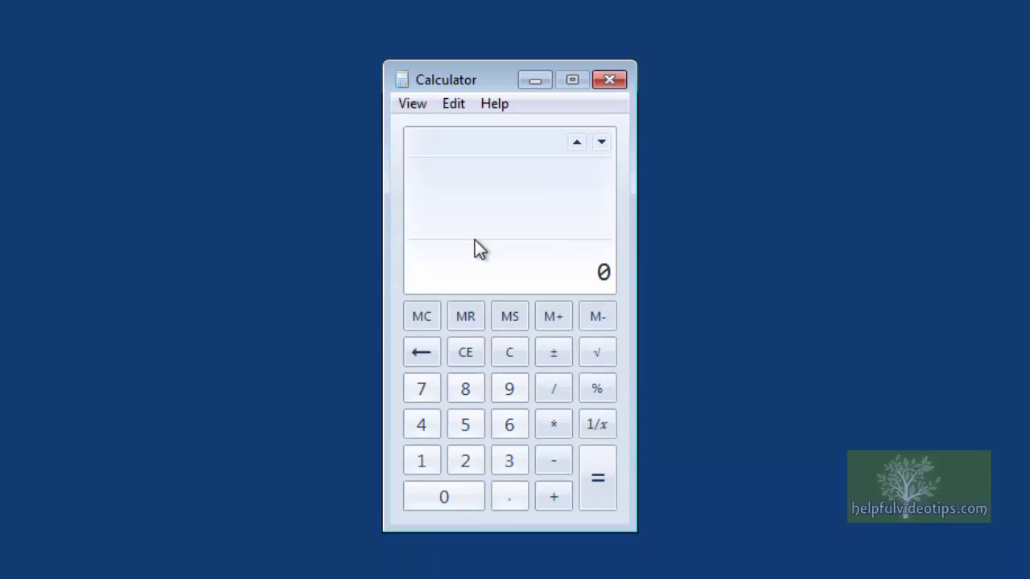
{"action": "left_click", "coordinate": [509, 389]}
{"action": "key", "text": "plus"}
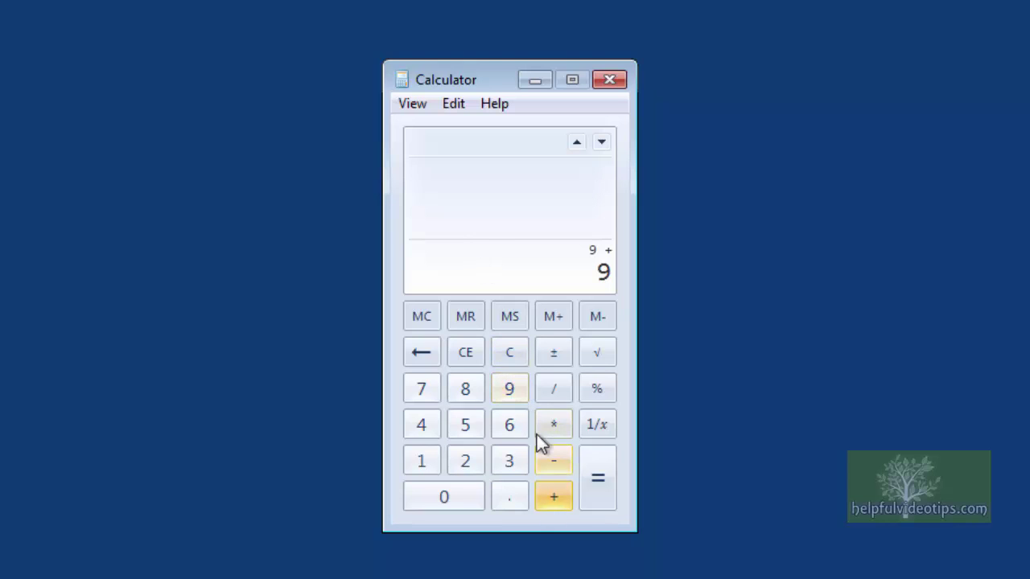
{"action": "left_click", "coordinate": [597, 483]}
{"action": "key", "text": "6"}
{"action": "key", "text": "asterisk"}
{"action": "key", "text": "9"}
{"action": "key", "text": "Return"}
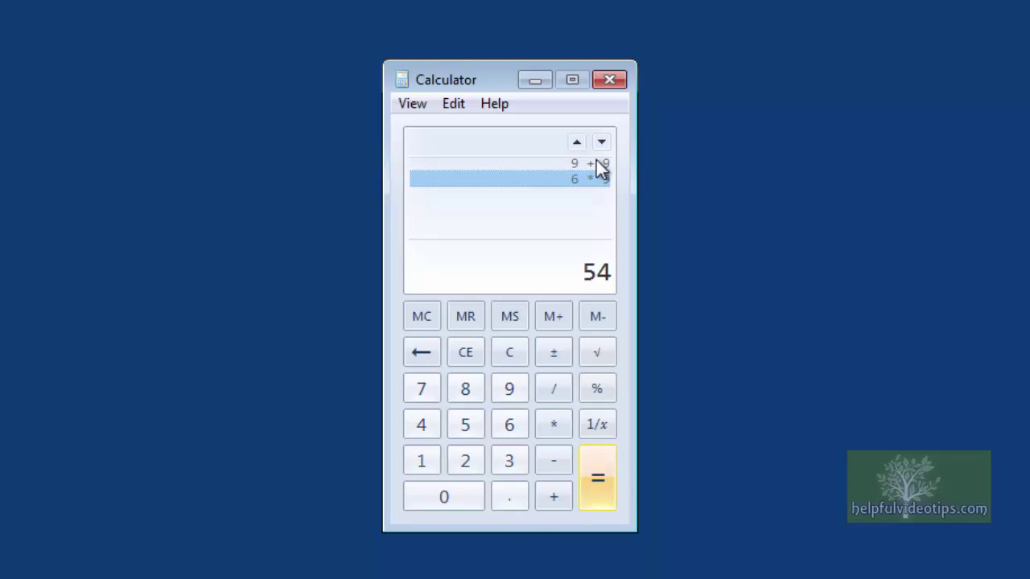
- Switch to Scientific mode and back to Standard mode
{"action": "left_click", "coordinate": [412, 104]}
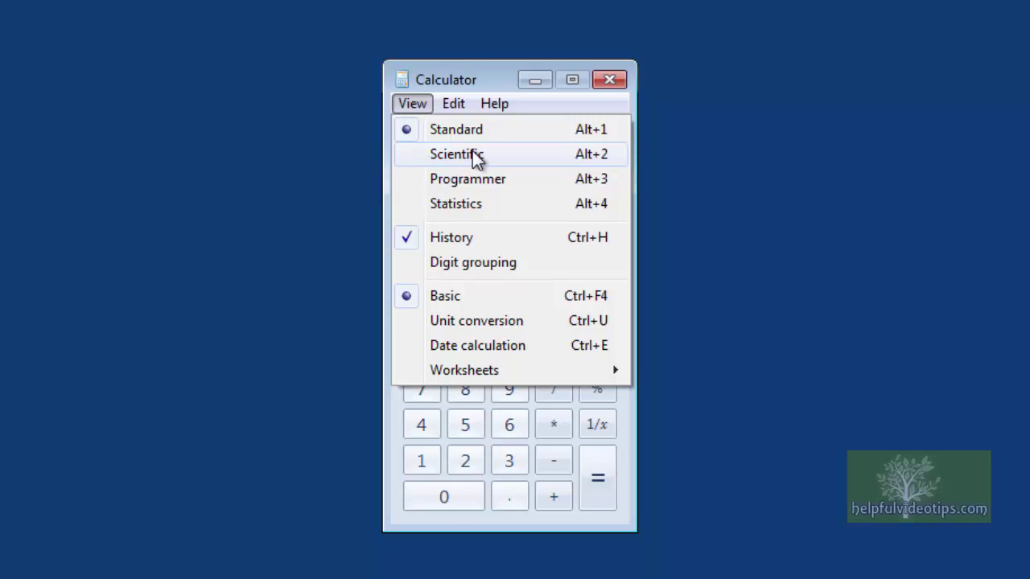
{"action": "left_click", "coordinate": [457, 155]}
{"action": "left_click", "coordinate": [412, 104]}
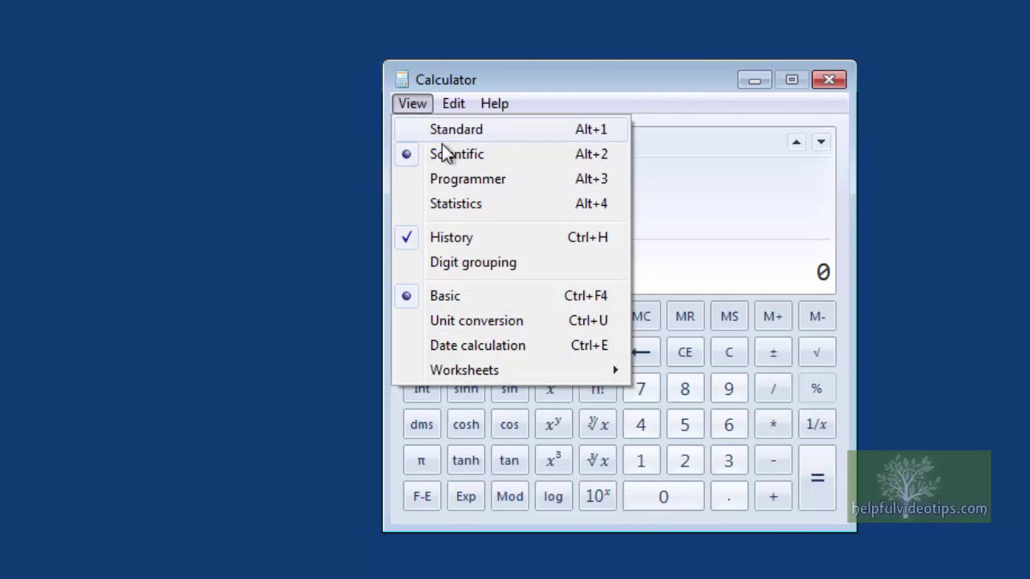
{"action": "left_click", "coordinate": [441, 138]}
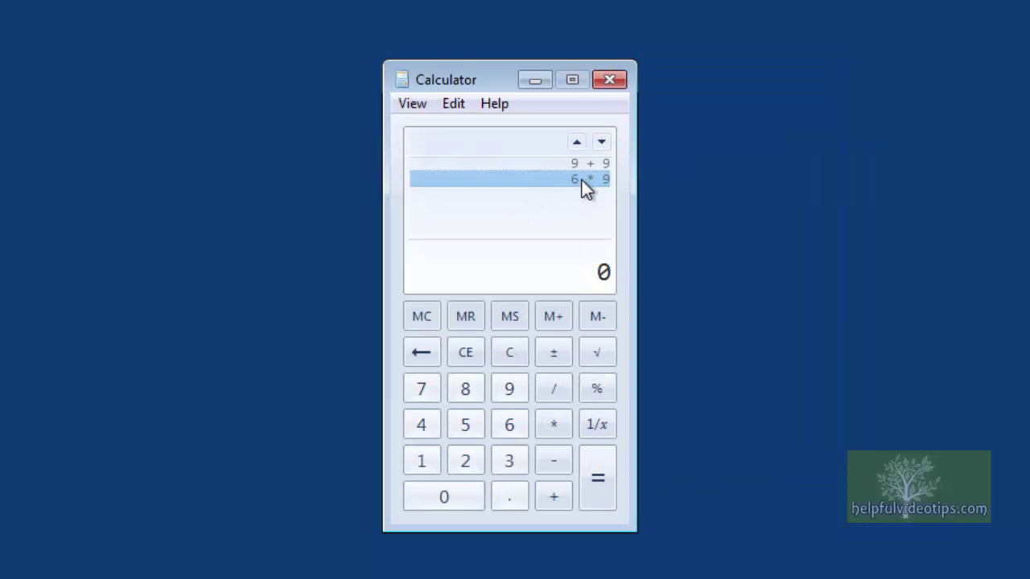
- Hide the history panel and enter 9999999 on the display
{"action": "left_click", "coordinate": [411, 104]}
{"action": "left_click", "coordinate": [456, 236]}
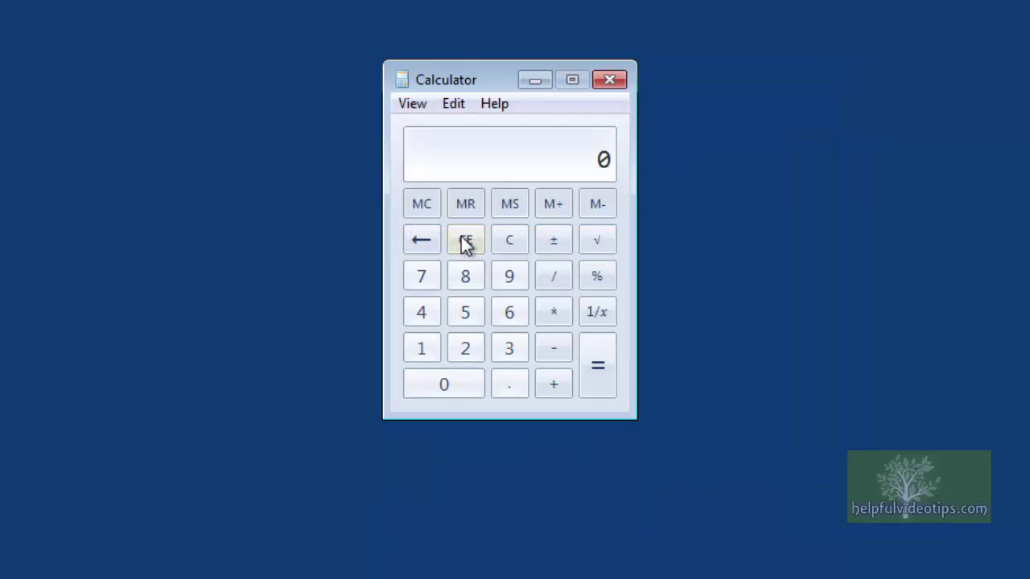
{"action": "left_click", "coordinate": [510, 277]}
{"action": "left_click", "coordinate": [510, 277]}
{"action": "left_click", "coordinate": [510, 277]}
{"action": "left_click", "coordinate": [510, 278]}
{"action": "left_click", "coordinate": [512, 278]}
{"action": "left_click", "coordinate": [512, 277]}
{"action": "left_click", "coordinate": [511, 277]}
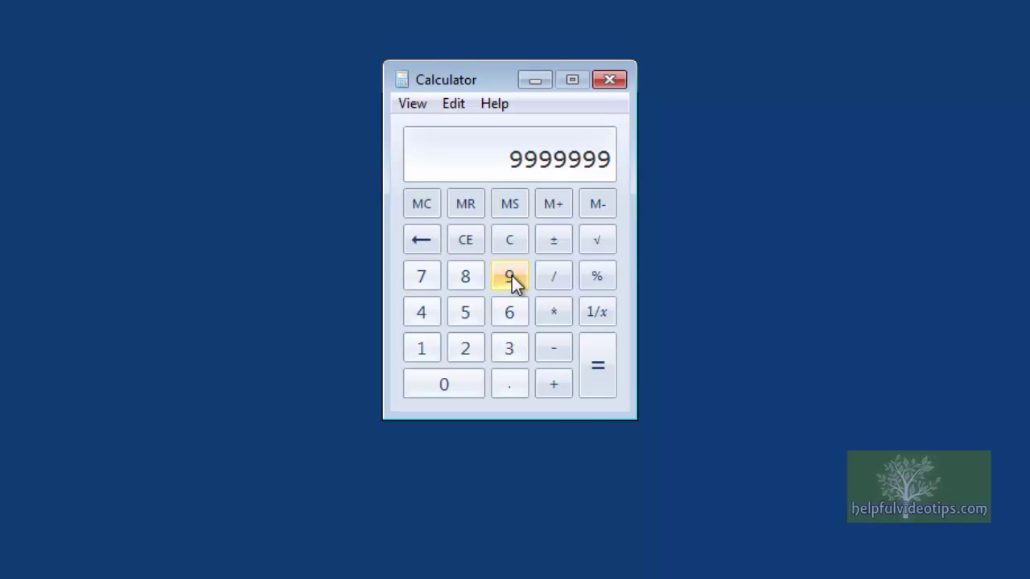
- Turn on digit grouping so the display shows 9,999,999
{"action": "left_click", "coordinate": [411, 104]}
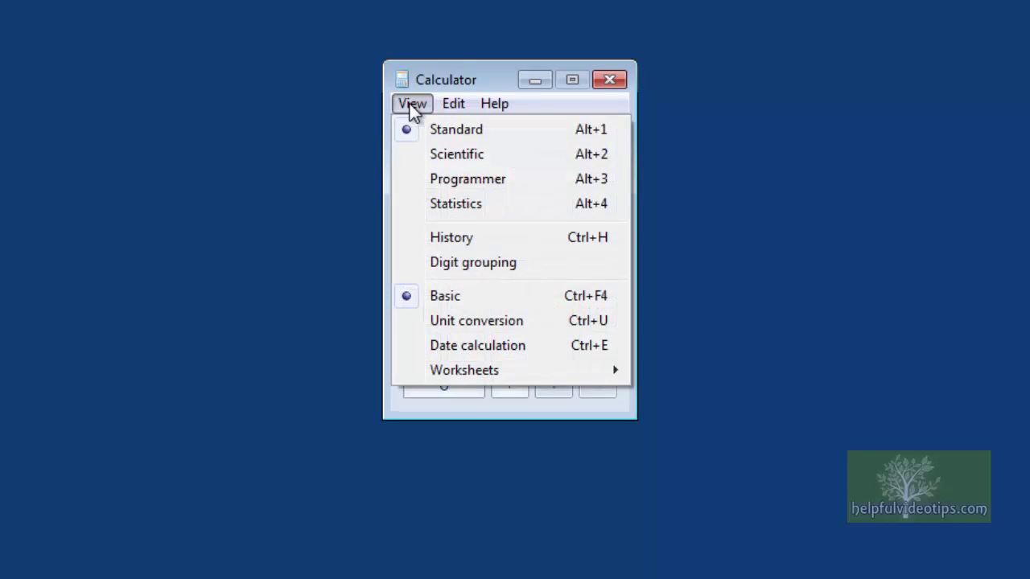
{"action": "left_click", "coordinate": [474, 262]}
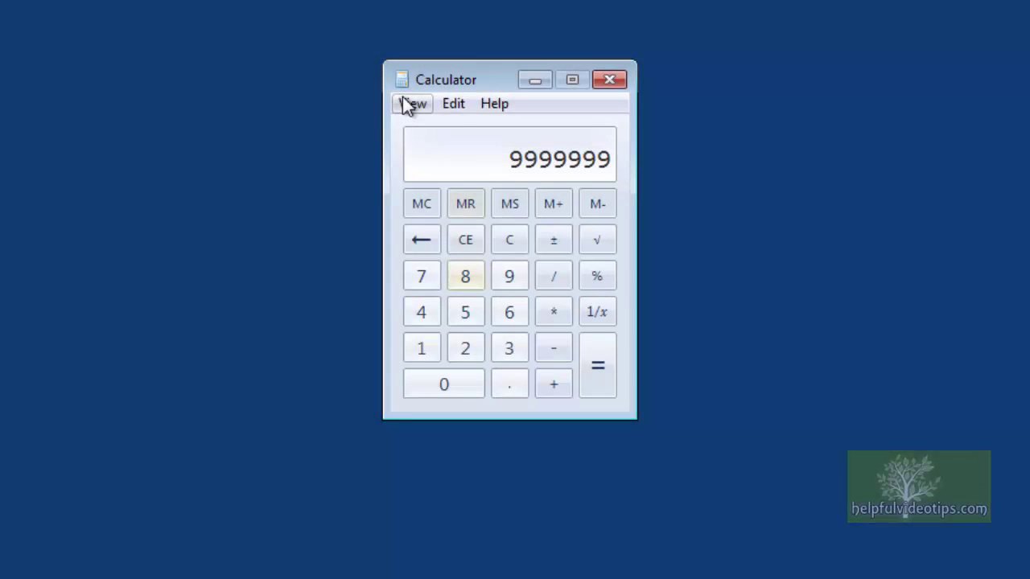
{"action": "left_click", "coordinate": [412, 104]}
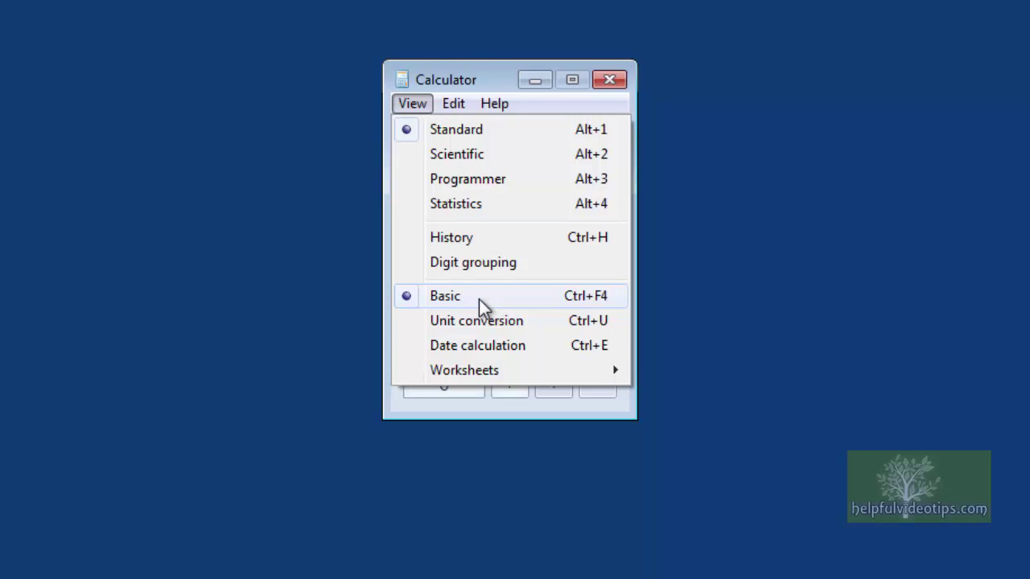
- Convert 23.6 degrees Celsius to Degrees Fahrenheit with the Temperature converter, giving 74.48
{"action": "left_click", "coordinate": [499, 325]}
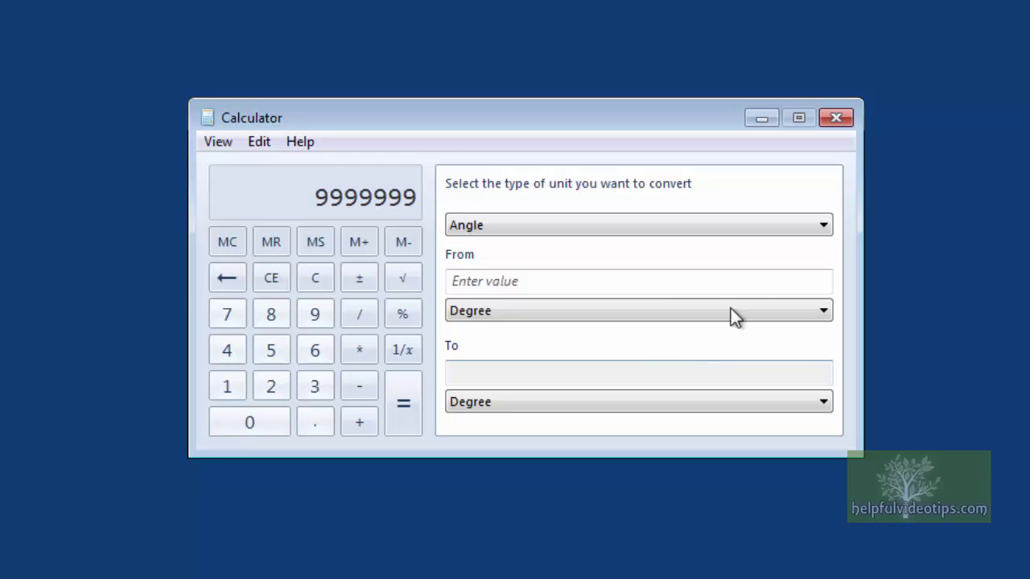
{"action": "left_click", "coordinate": [816, 225]}
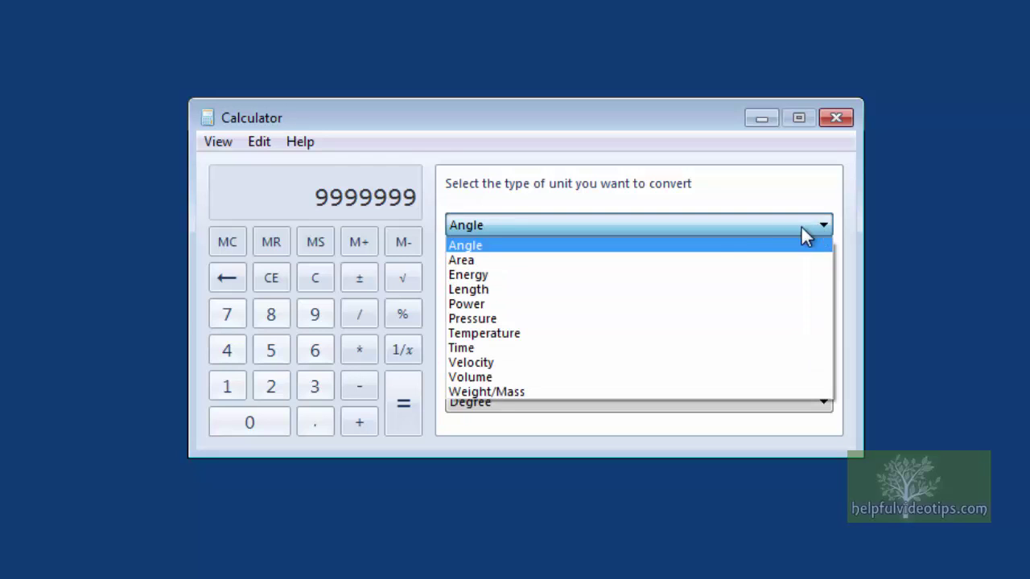
{"action": "left_click", "coordinate": [556, 333]}
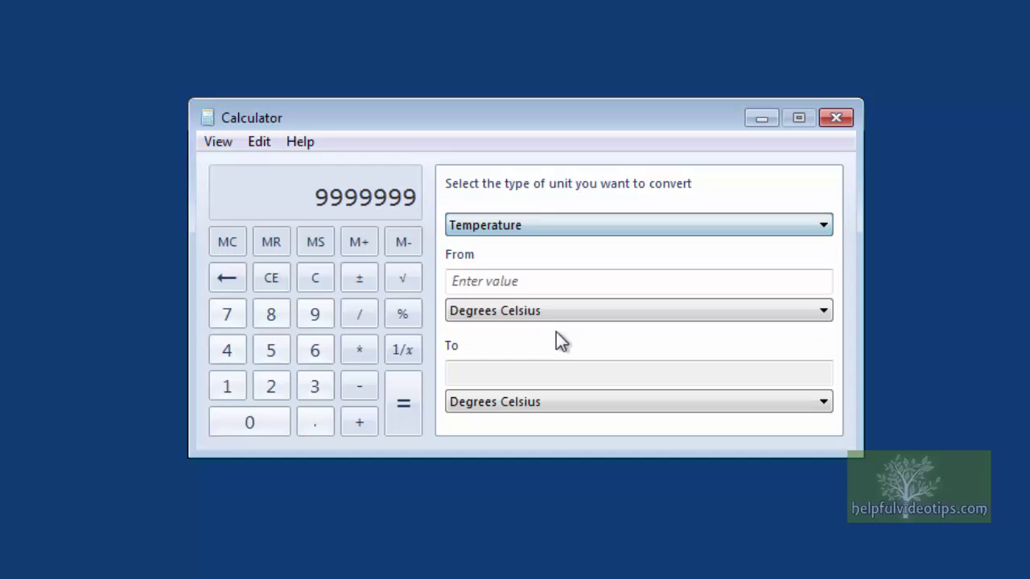
{"action": "left_click", "coordinate": [532, 282]}
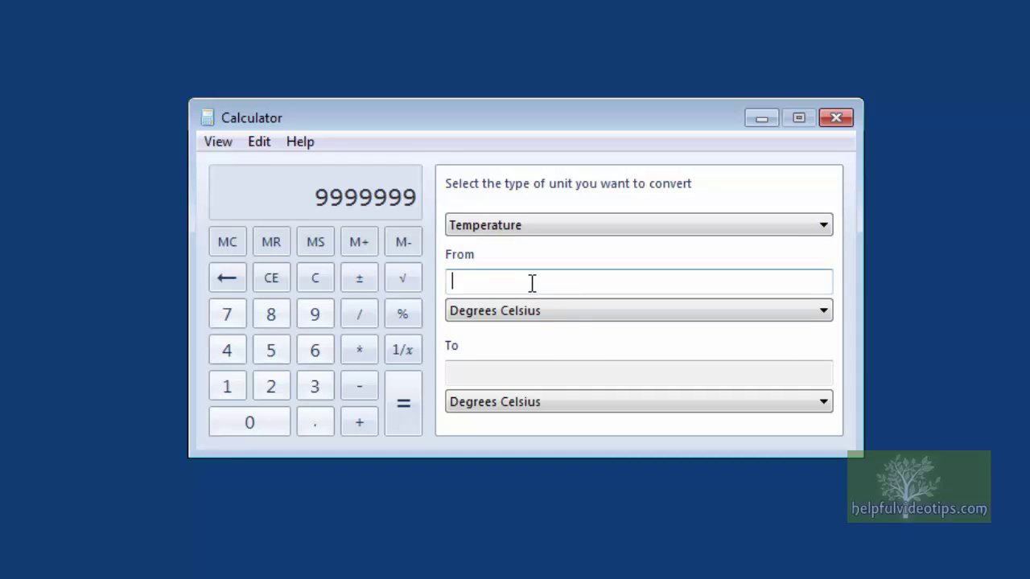
{"action": "type", "text": "23.6"}
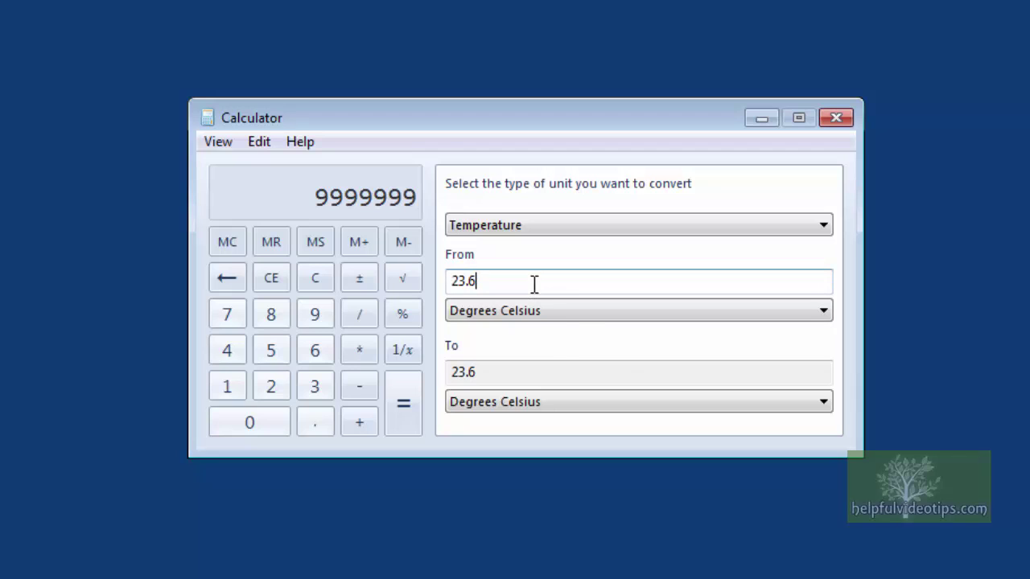
{"action": "left_click", "coordinate": [717, 405]}
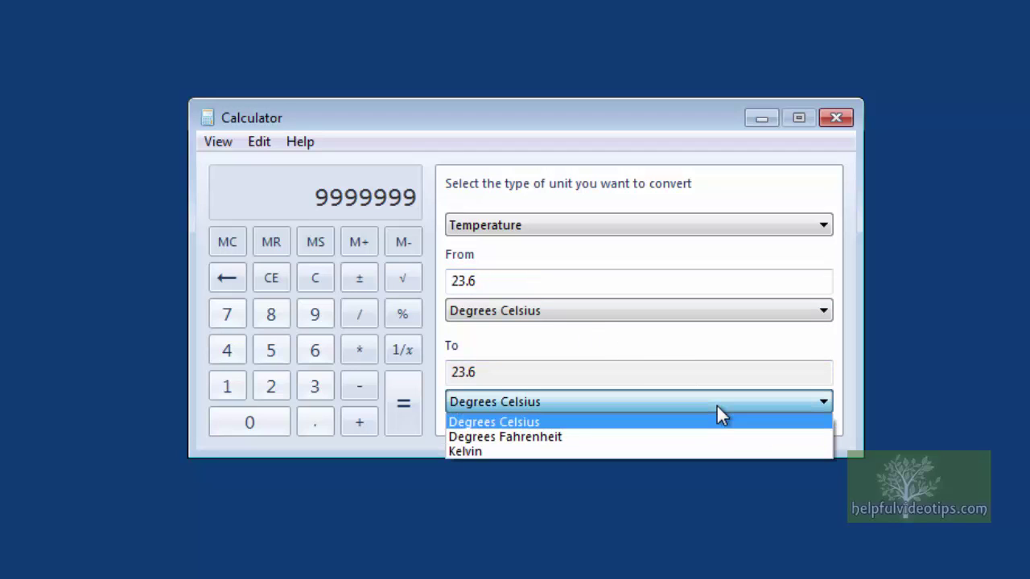
{"action": "left_click", "coordinate": [663, 436]}
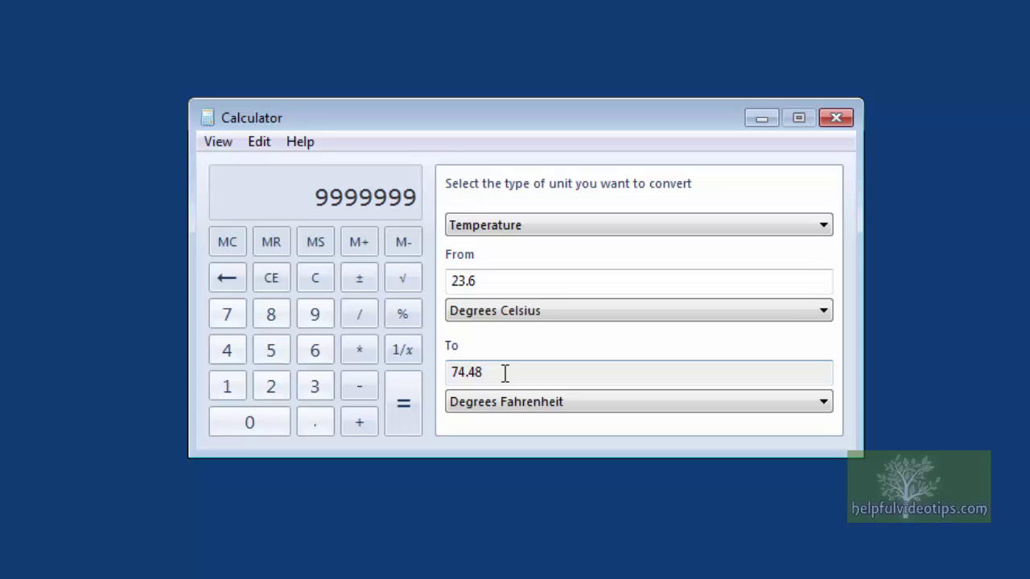
- Switch to Date calculation, keeping 'Difference between two dates' as the calculation type
{"action": "left_click", "coordinate": [218, 142]}
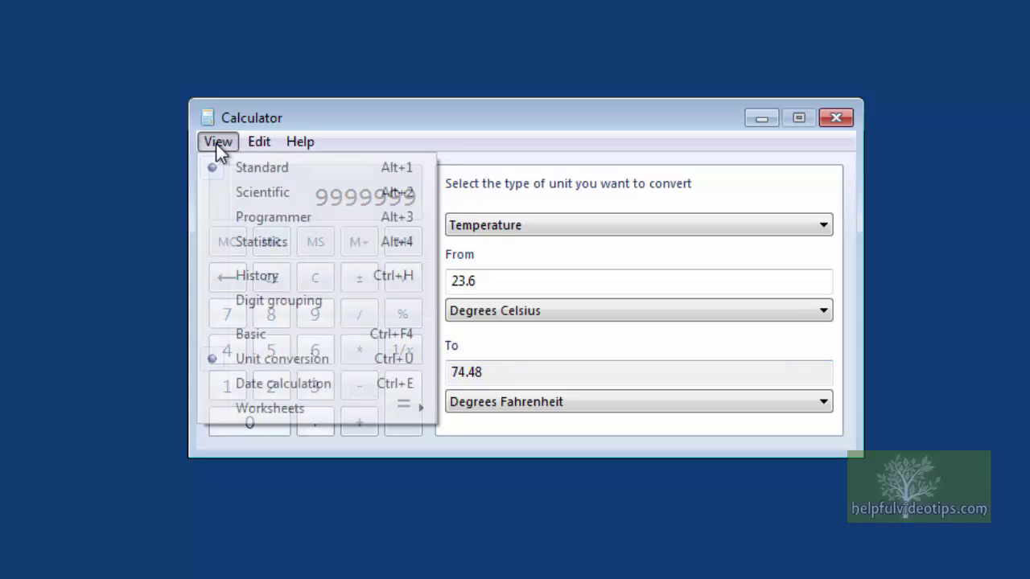
{"action": "left_click", "coordinate": [283, 384]}
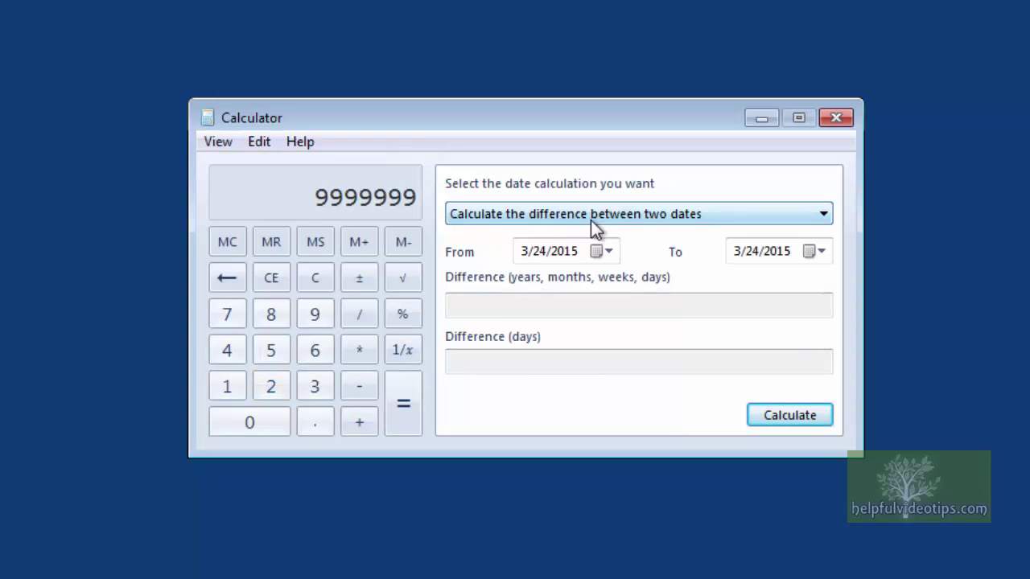
{"action": "left_click", "coordinate": [814, 215]}
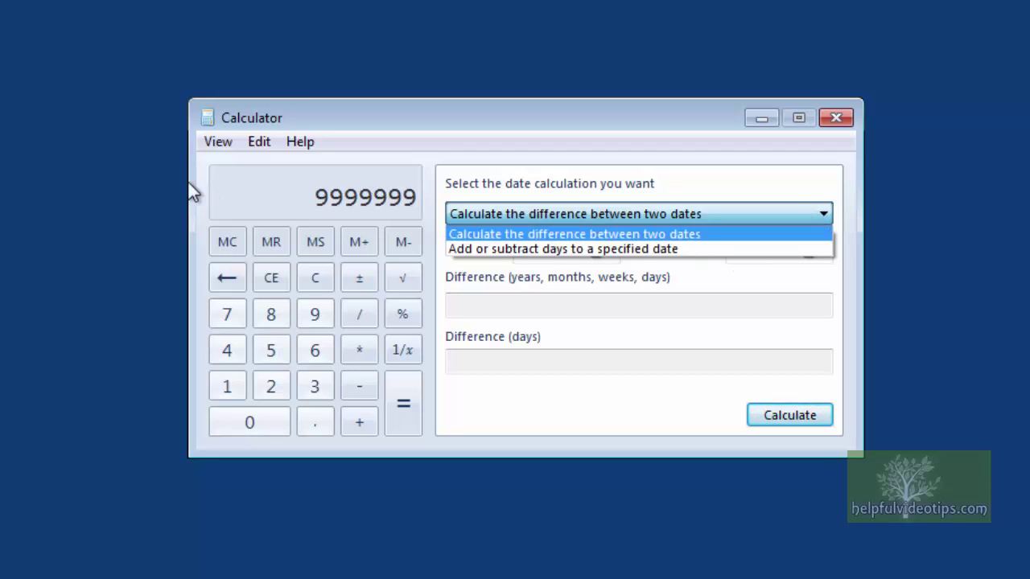
{"action": "left_click", "coordinate": [211, 142]}
{"action": "left_click", "coordinate": [212, 143]}
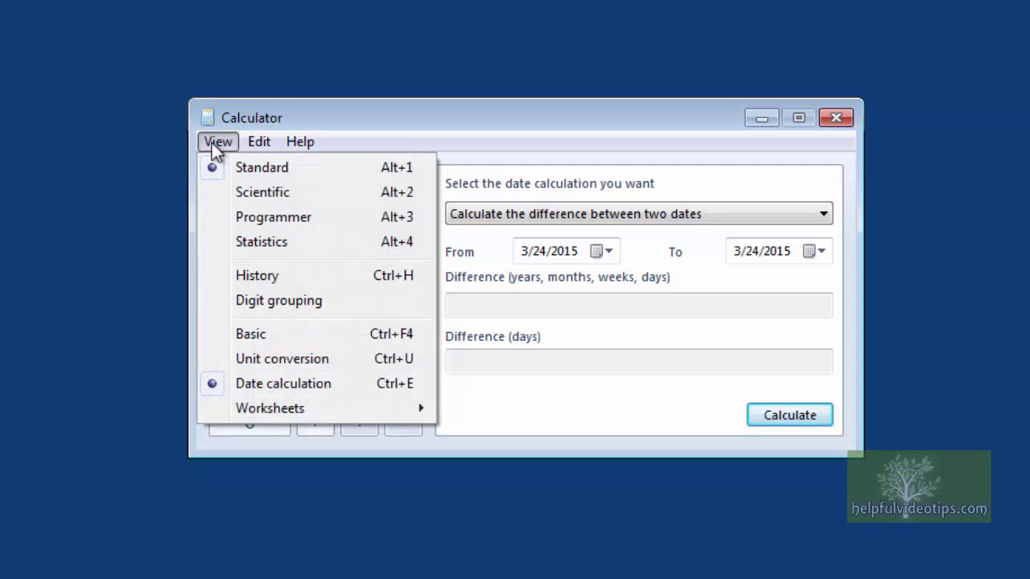
{"action": "mouse_move", "coordinate": [314, 424]}
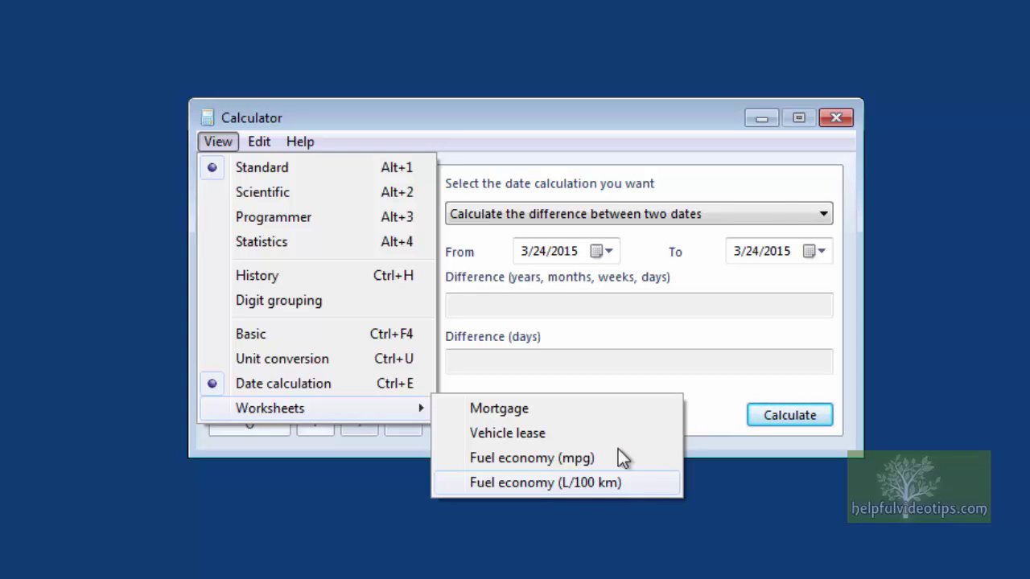
- Calculate the Mortgage payment for 700000 price, 70000 down, 25 years, 3%, then return to Basic
{"action": "left_click", "coordinate": [556, 406]}
{"action": "left_click", "coordinate": [315, 278]}
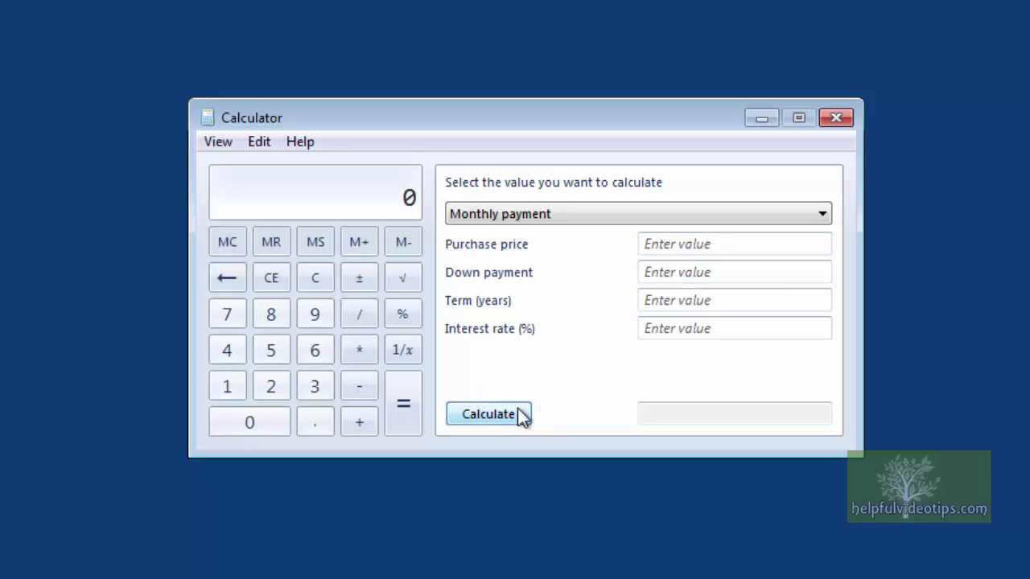
{"action": "type", "text": "700000"}
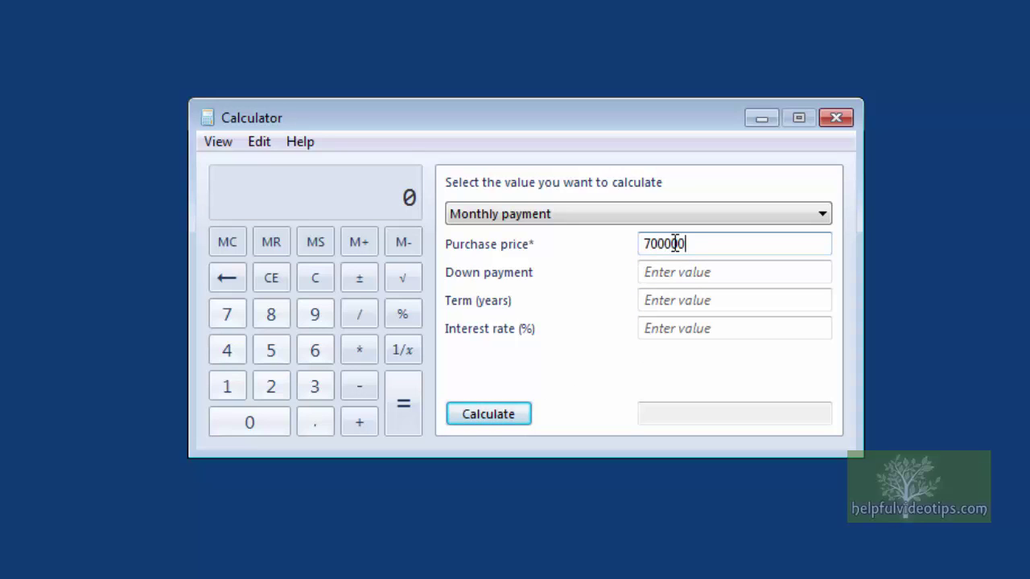
{"action": "key", "text": "Tab"}
{"action": "type", "text": "70000"}
{"action": "key", "text": "Tab"}
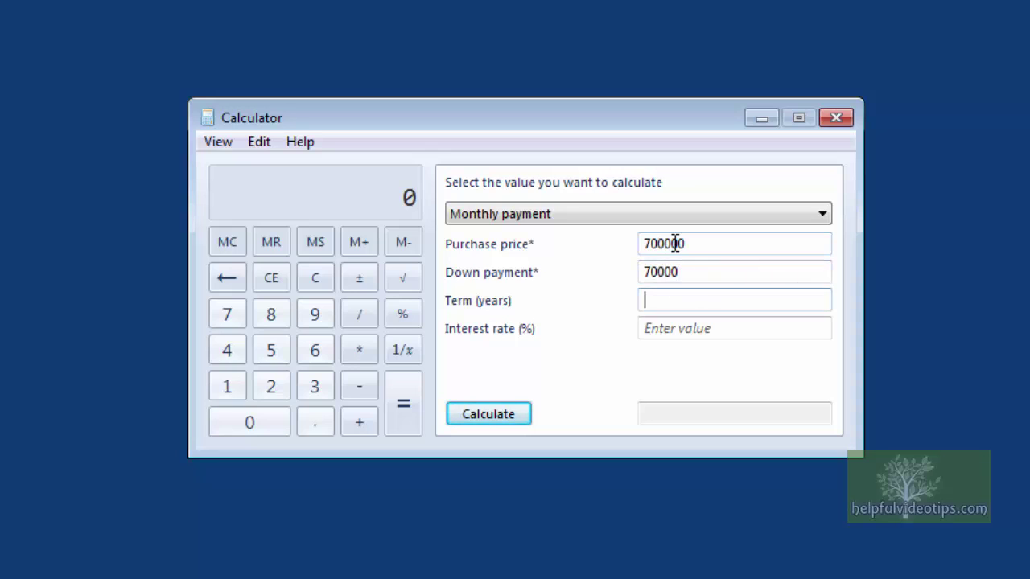
{"action": "type", "text": "25"}
{"action": "key", "text": "Tab"}
{"action": "type", "text": "3"}
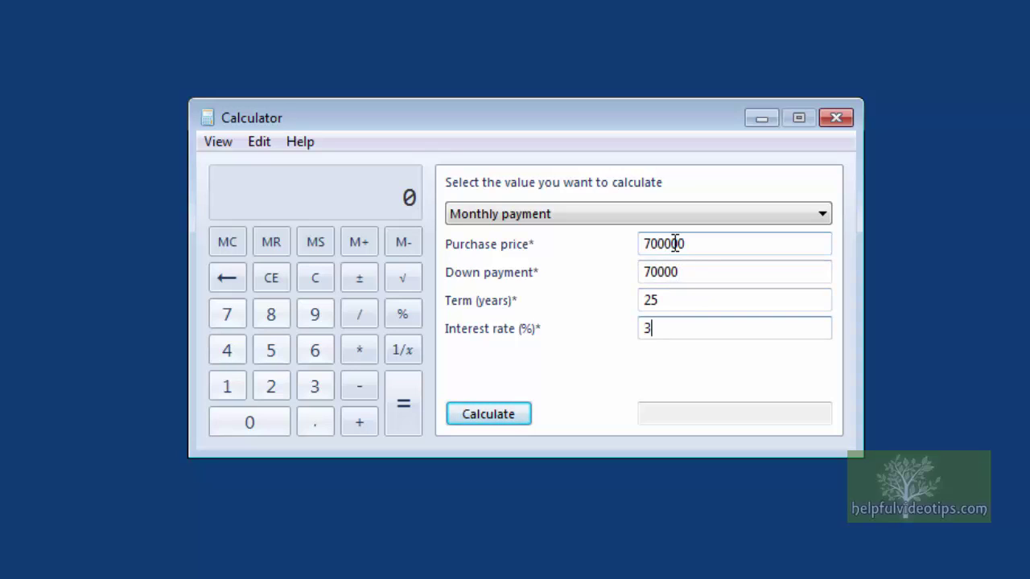
{"action": "left_click", "coordinate": [500, 413]}
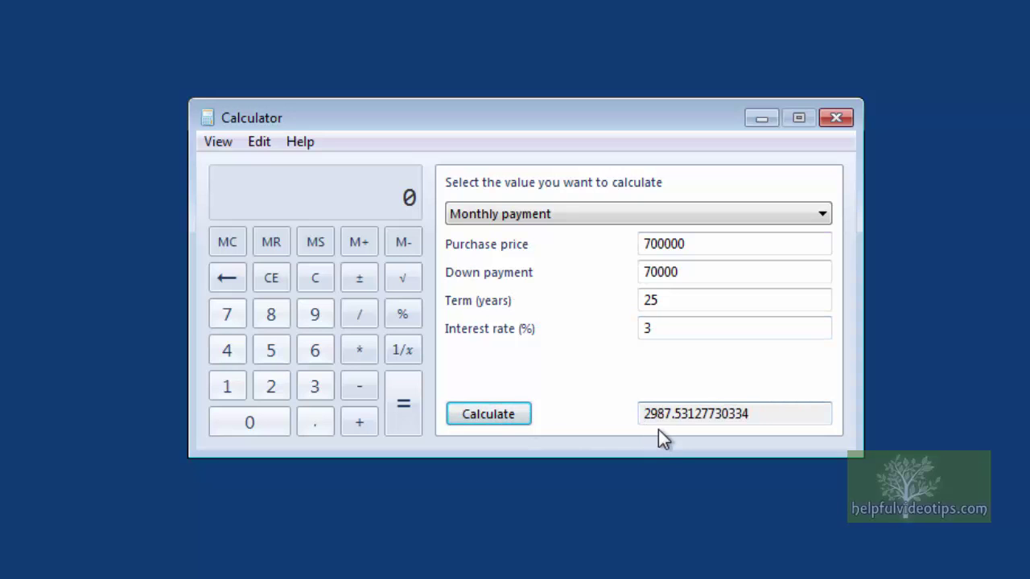
{"action": "left_click", "coordinate": [214, 142]}
{"action": "left_click", "coordinate": [265, 335]}
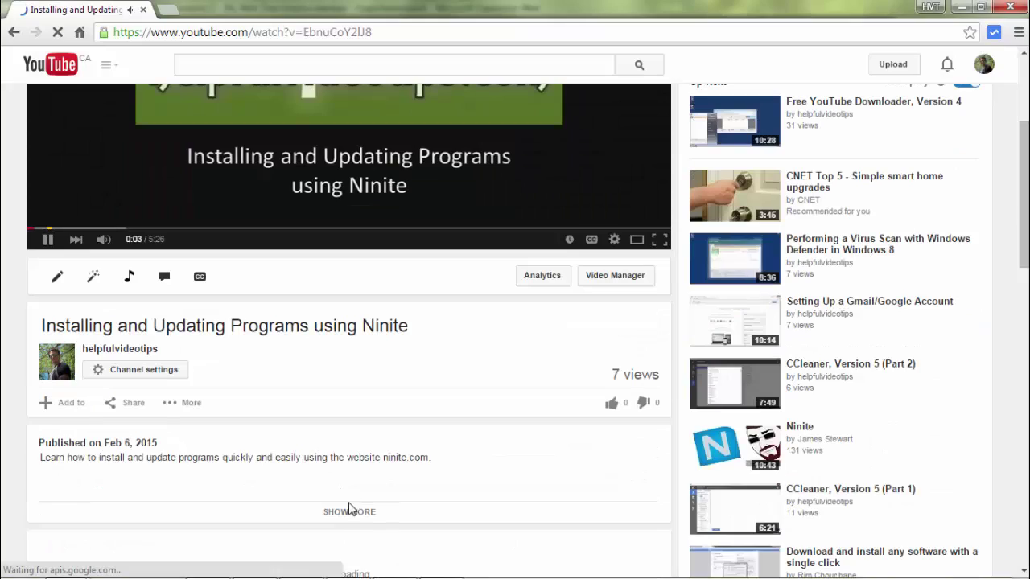
- Expand the Ninite video's description to show the Show Notes link, category and licence
{"action": "left_click", "coordinate": [349, 510]}
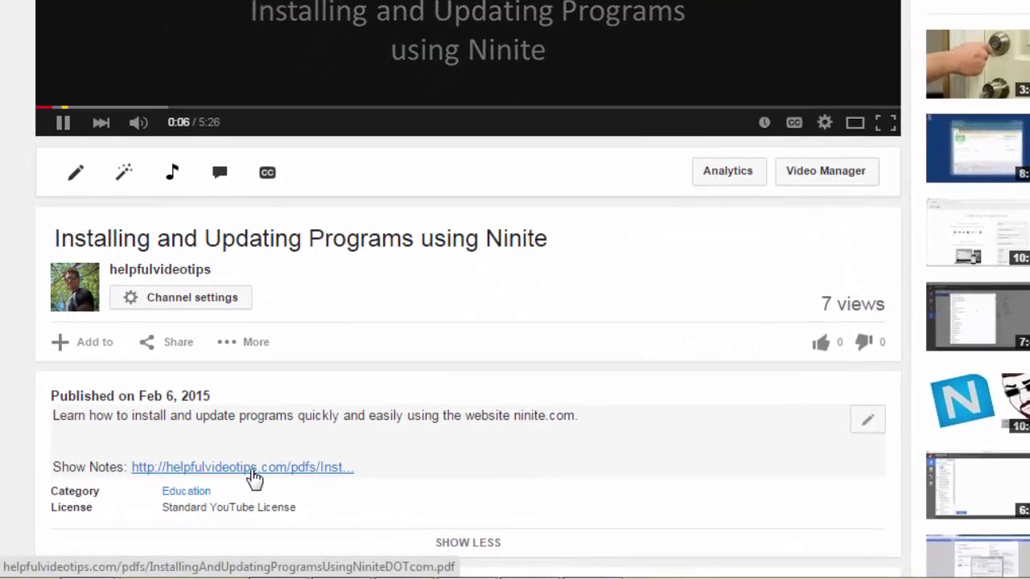